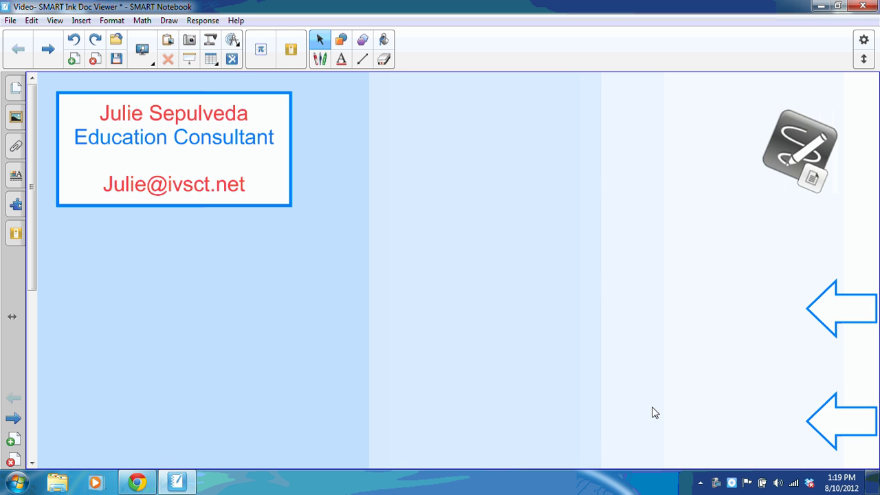
Step: Reveal the 'open a PDF' and 'default viewer' agenda items, then go to the SMART Ink with PDF Files page
click(837, 303)
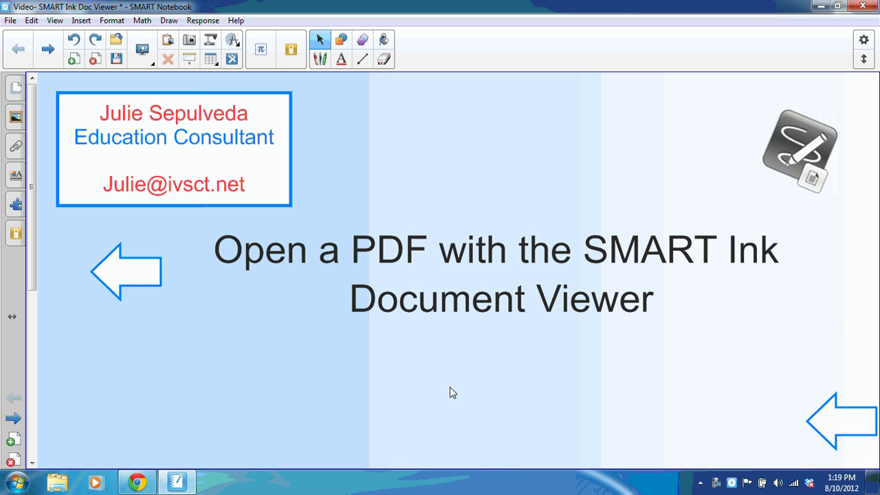
click(835, 421)
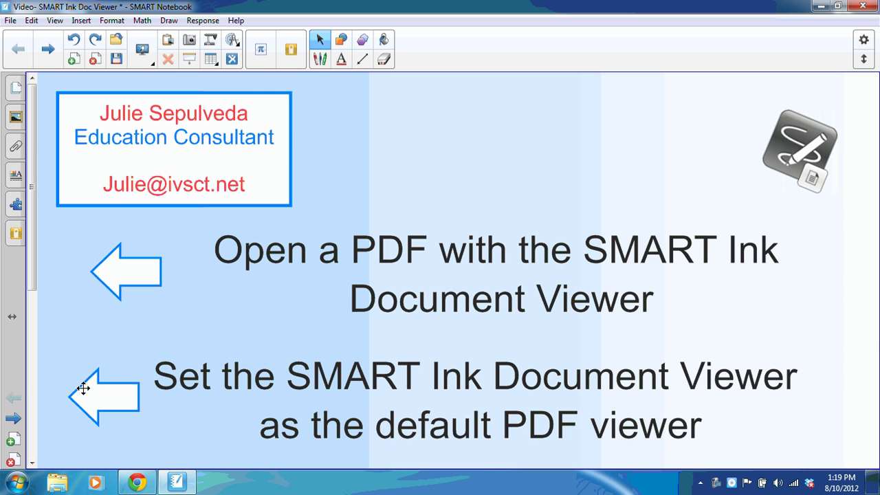
click(83, 388)
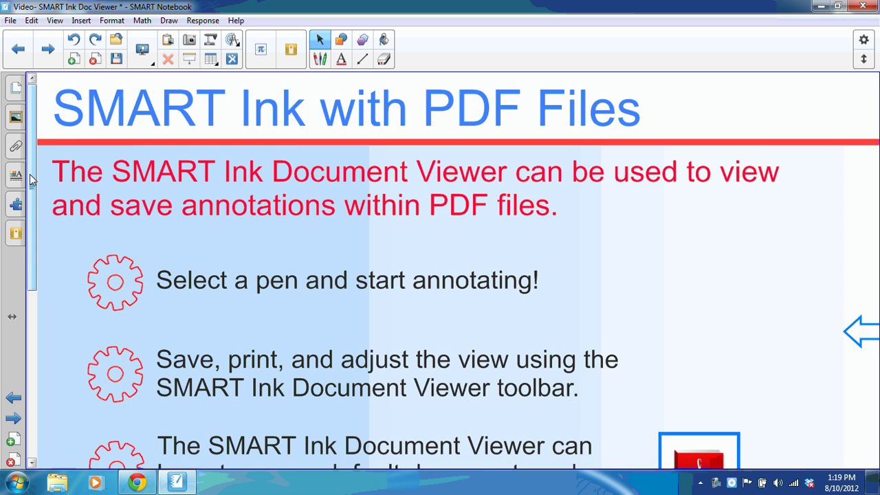
Step: Scroll through the SMART Ink bullets, then advance to the 'To open a PDF with the SMART Ink Document Viewer' page
drag(31, 182, 33, 206)
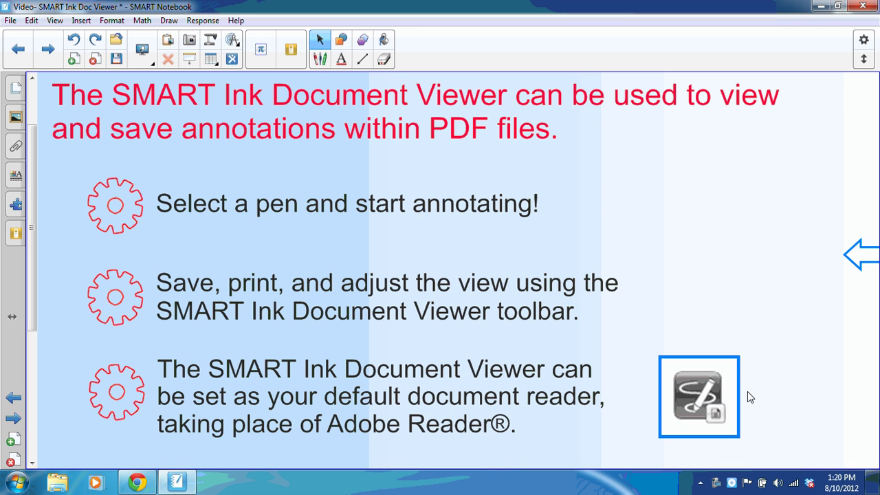
key(Page_Down)
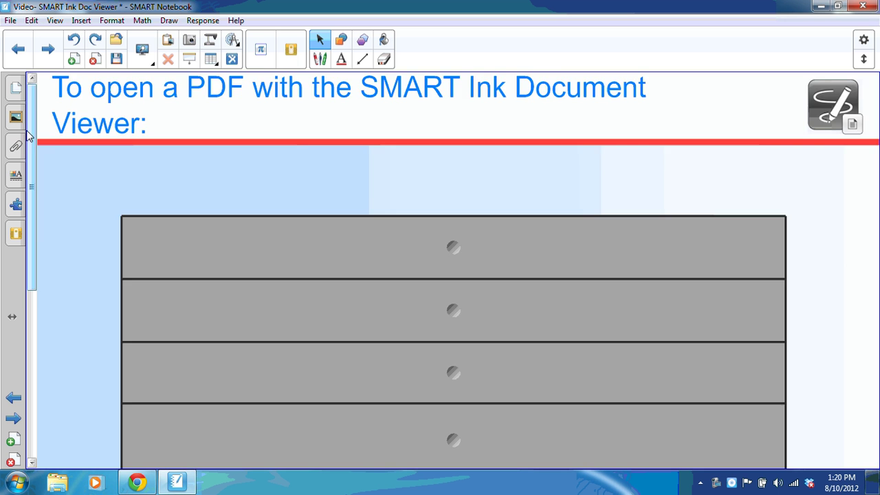
Step: Uncover steps 1–4 for opening a PDF, then minimize SMART Notebook to the desktop
mouse_move(33, 130)
mouse_down()
mouse_move(34, 151)
mouse_move(61, 171)
mouse_up()
click(143, 160)
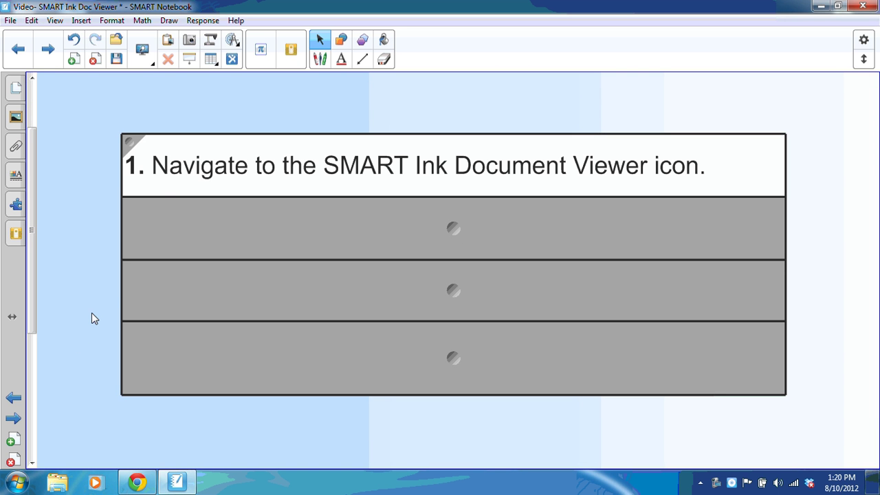
click(145, 225)
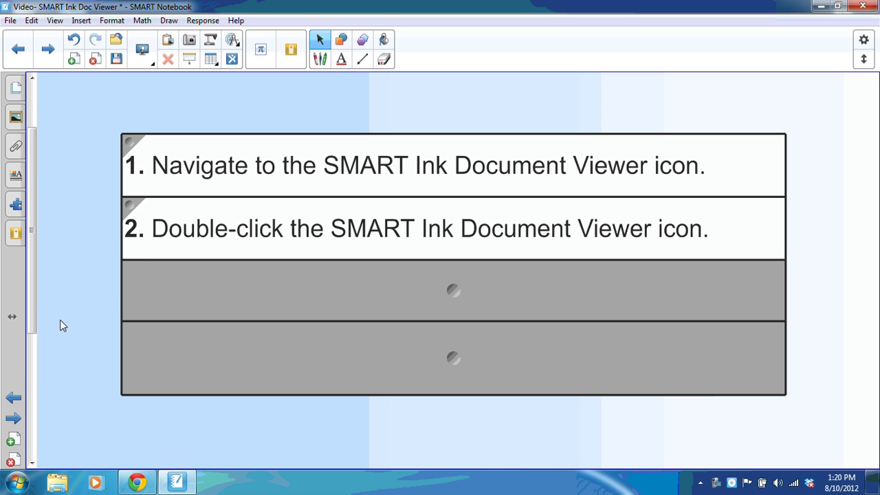
click(151, 292)
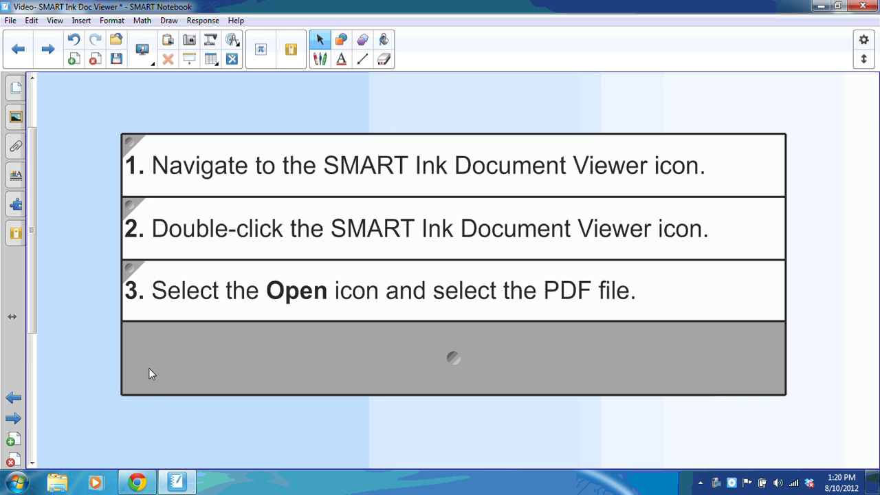
click(158, 348)
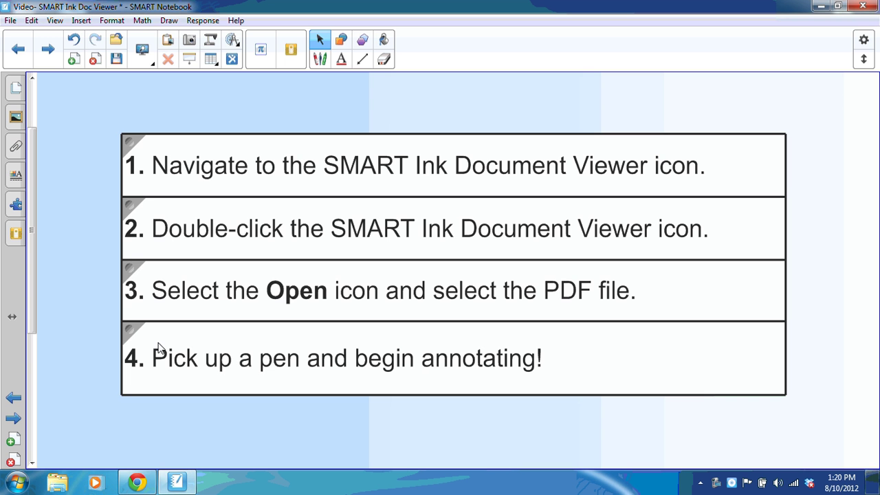
click(820, 8)
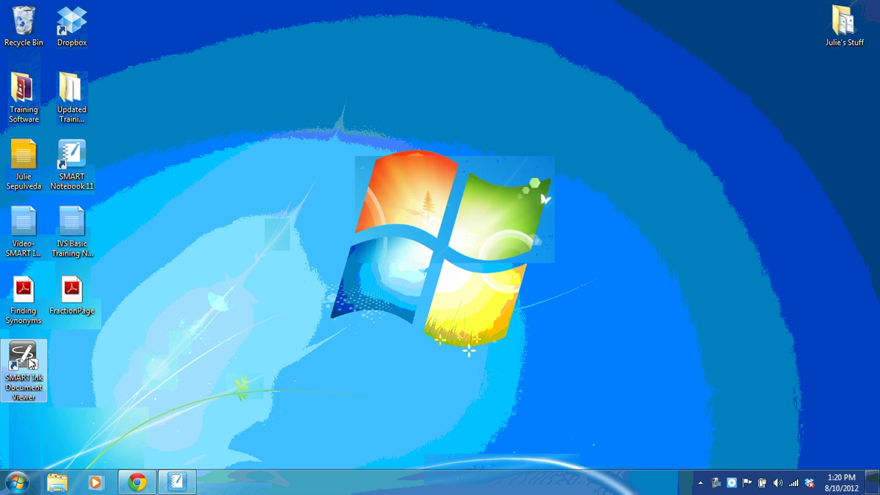
Step: Launch SMART Ink Document Viewer from its desktop icon and open Finding Synonyms.pdf
double_click(26, 359)
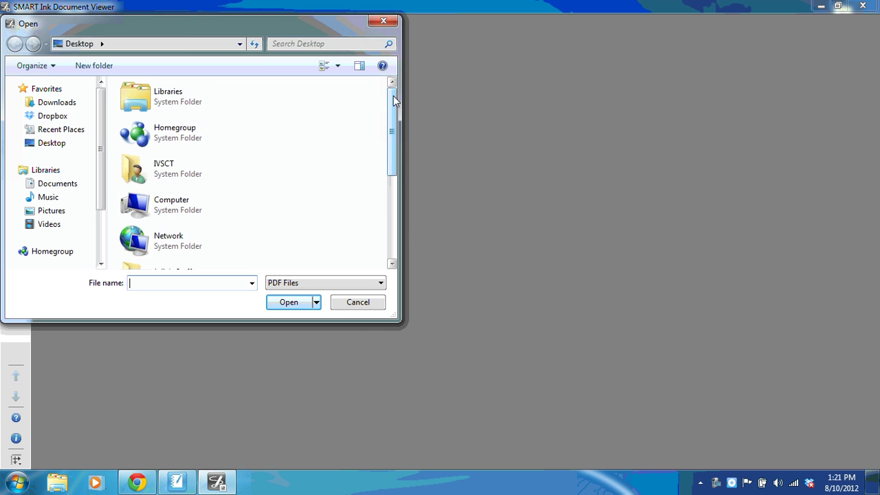
drag(393, 96, 393, 182)
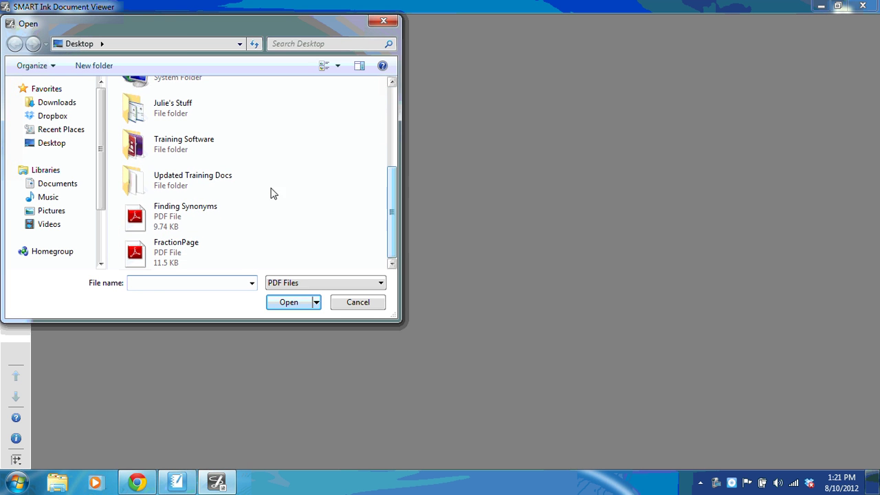
click(182, 216)
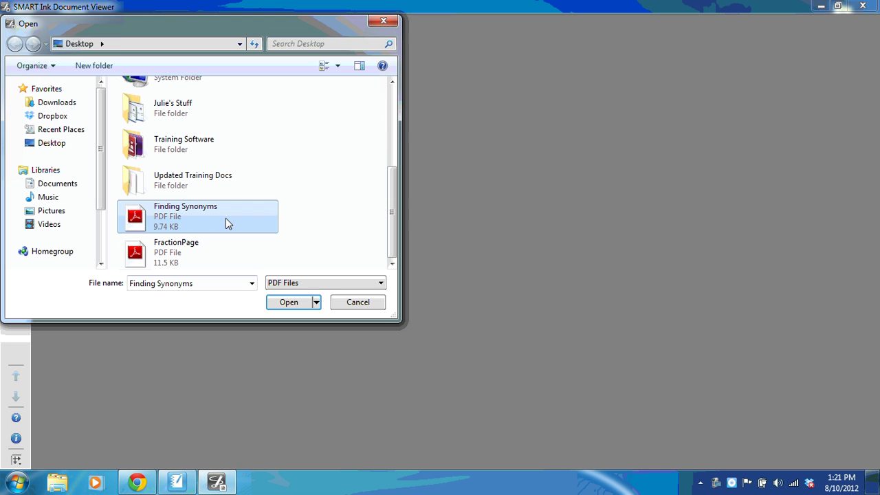
click(287, 304)
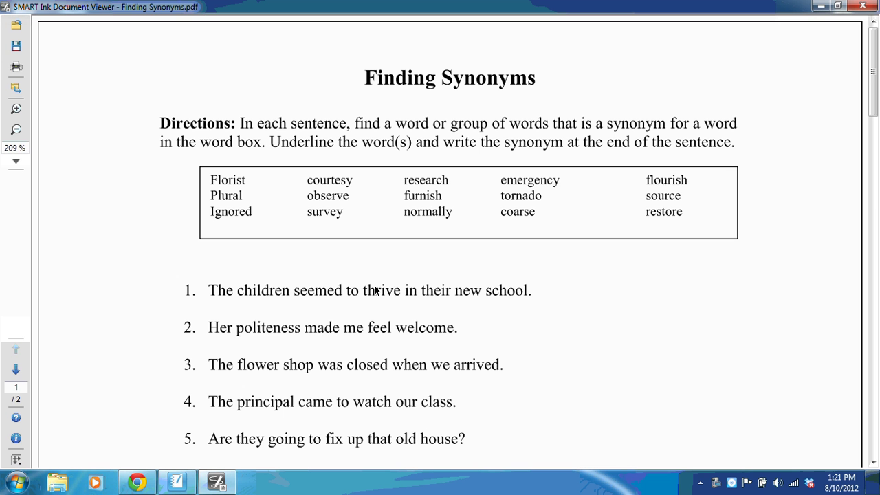
Step: Strike through 'thrive' and circle 'flourish' in red ink, then close the PDF without saving
drag(371, 290, 411, 289)
mouse_move(665, 169)
mouse_down()
mouse_move(715, 175)
mouse_move(668, 169)
mouse_up()
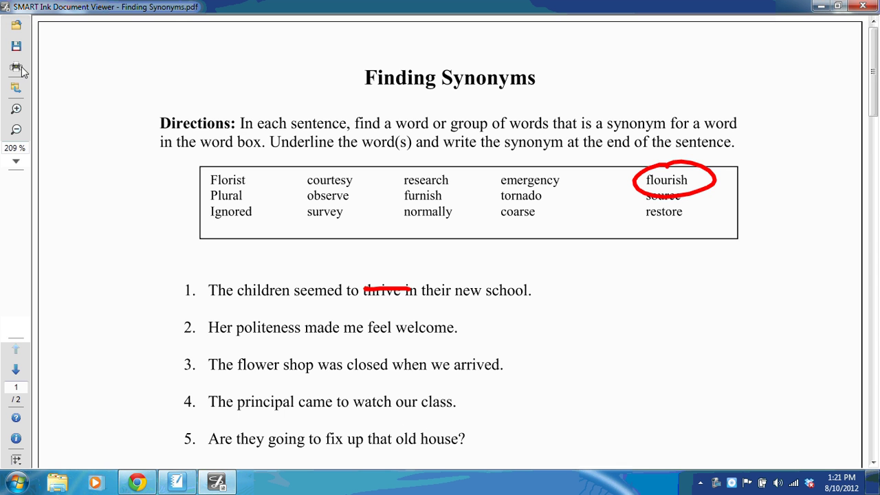
click(862, 7)
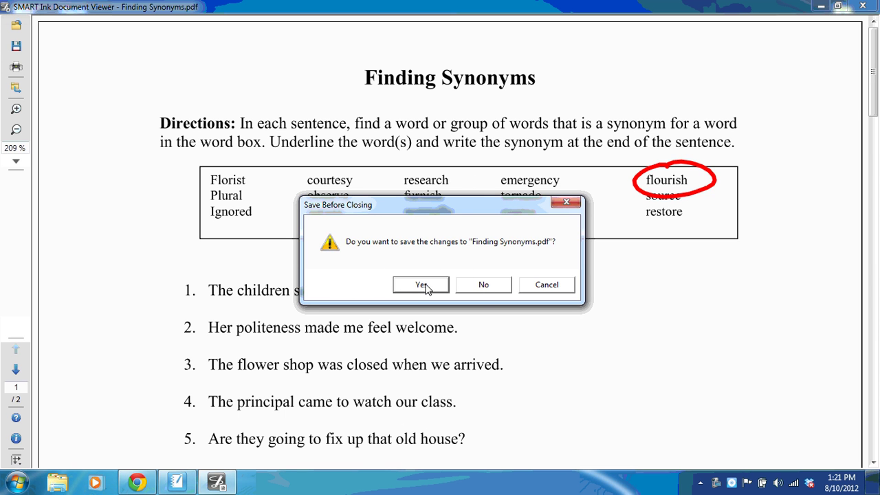
drag(472, 202, 476, 139)
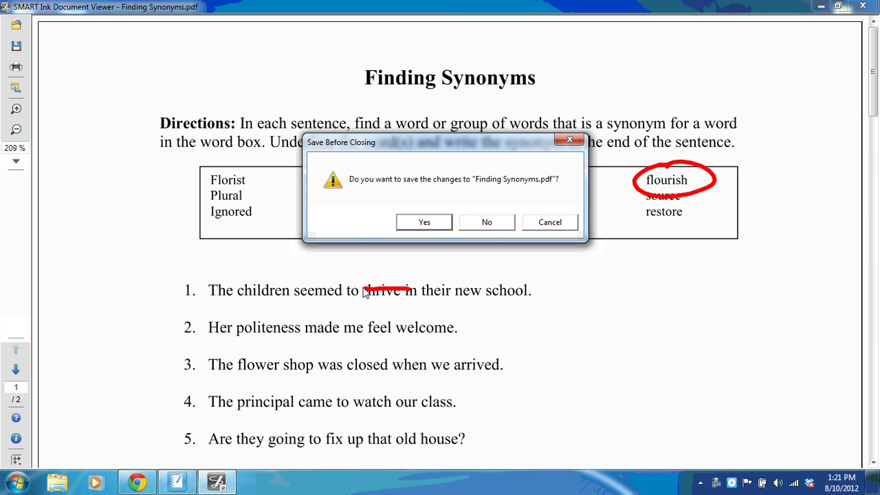
click(487, 223)
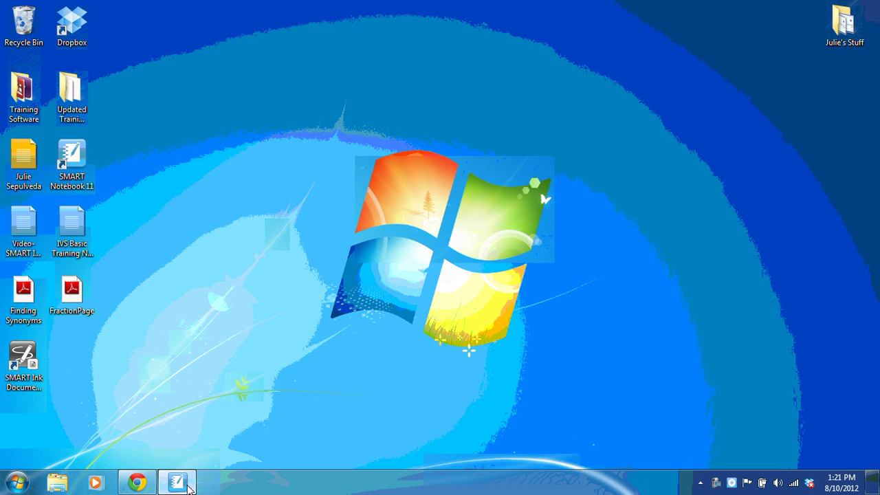
Step: Restore Notebook, reveal steps 1–3 on the default PDF reader page, then minimize again
click(189, 486)
click(48, 49)
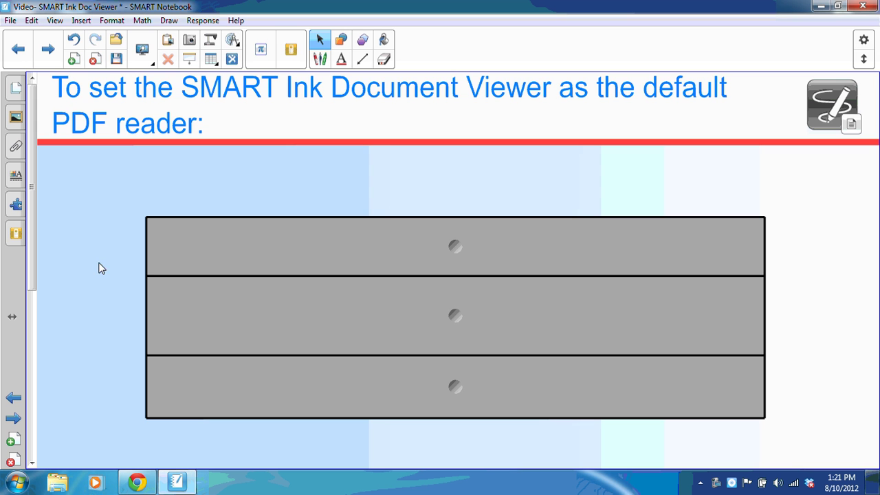
click(173, 248)
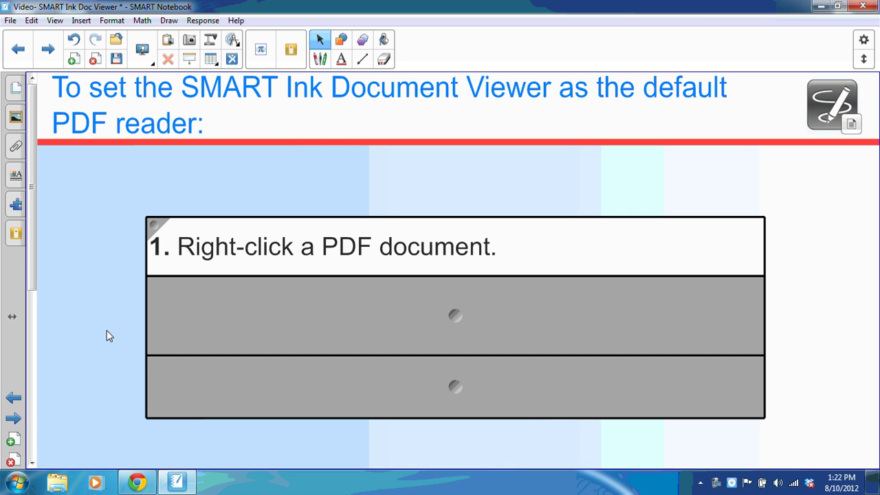
click(189, 318)
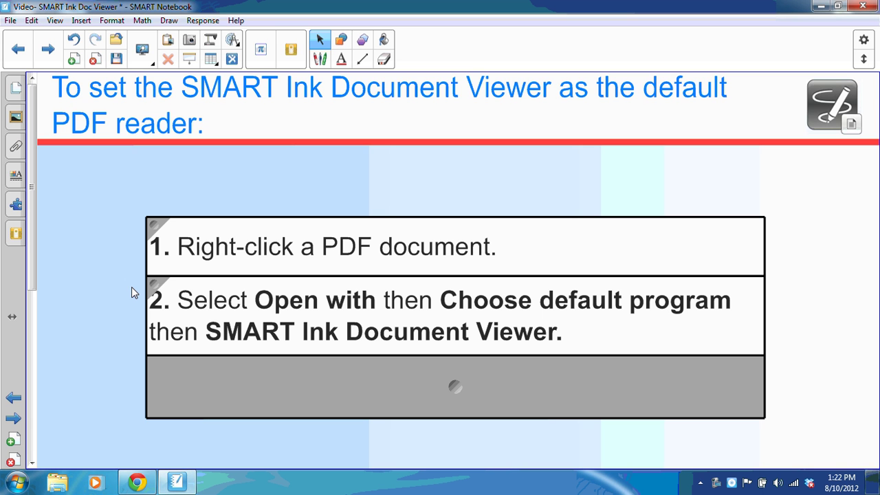
click(248, 380)
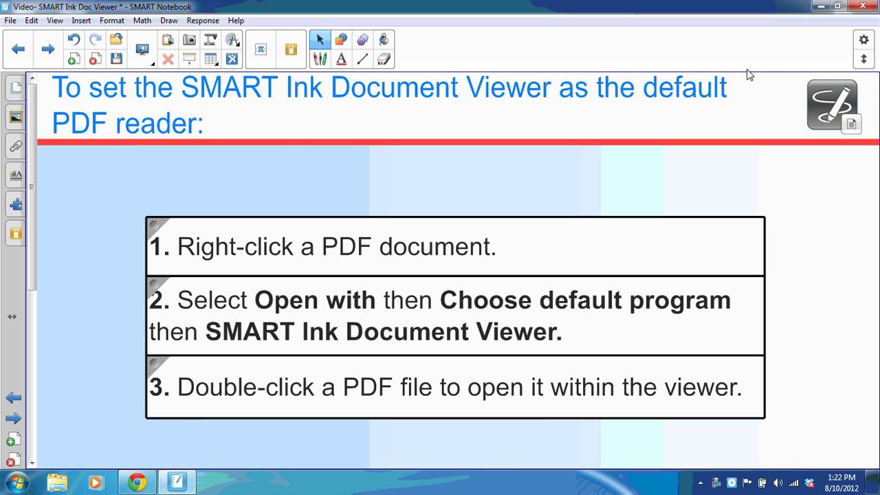
click(820, 6)
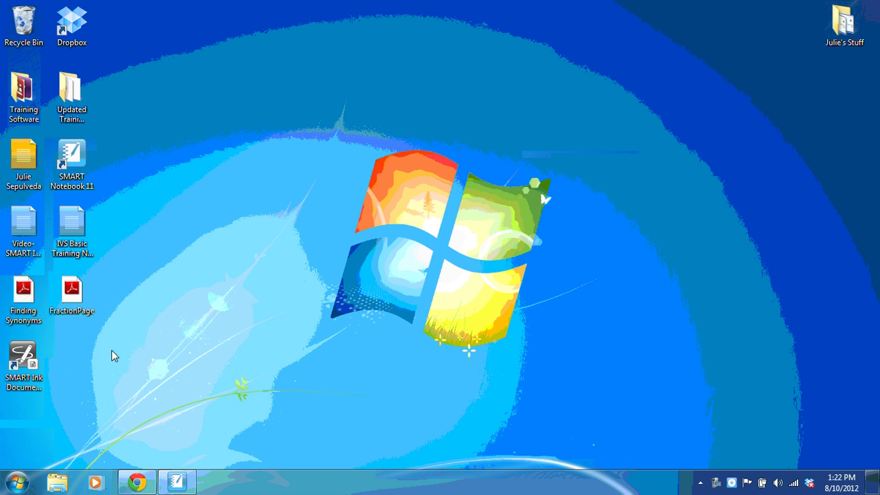
Step: Make SMART Ink Document Viewer the default PDF program through FractionPage's Open with > Choose default program
right_click(72, 292)
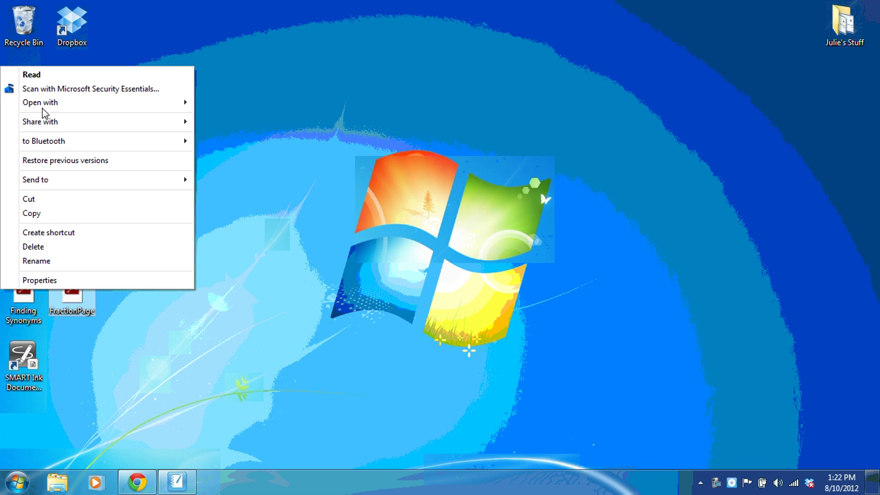
mouse_move(46, 104)
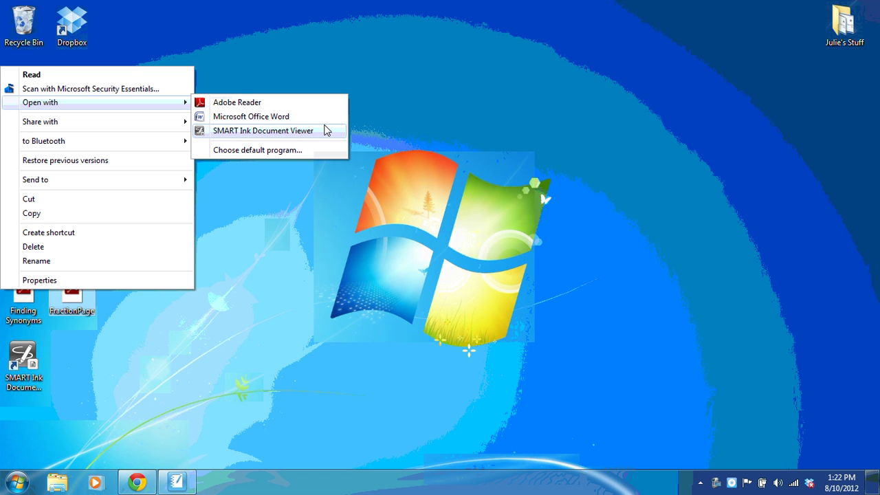
click(292, 151)
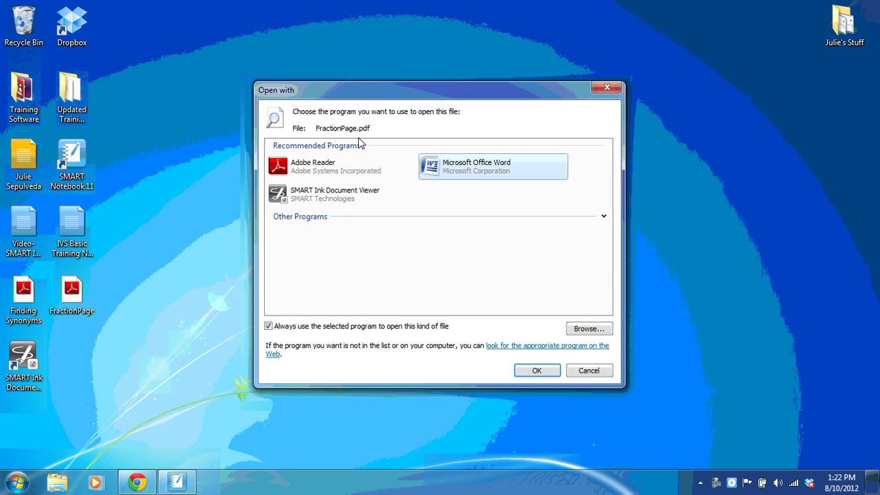
click(317, 196)
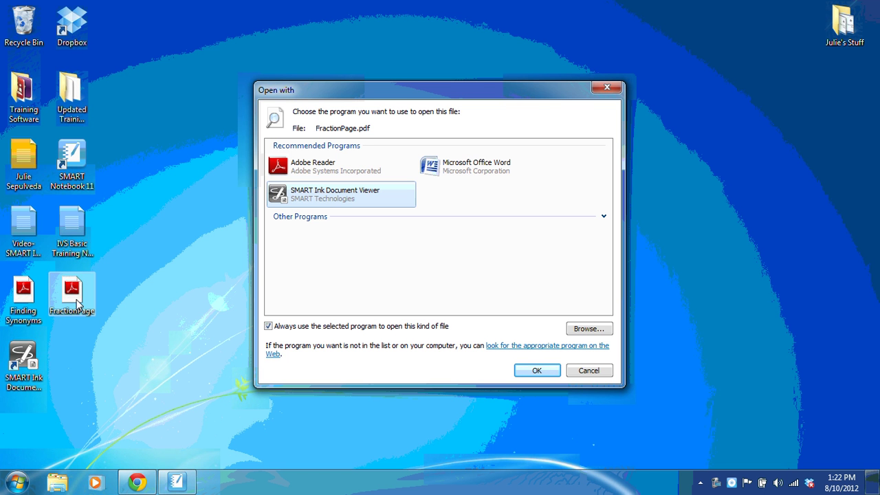
click(537, 371)
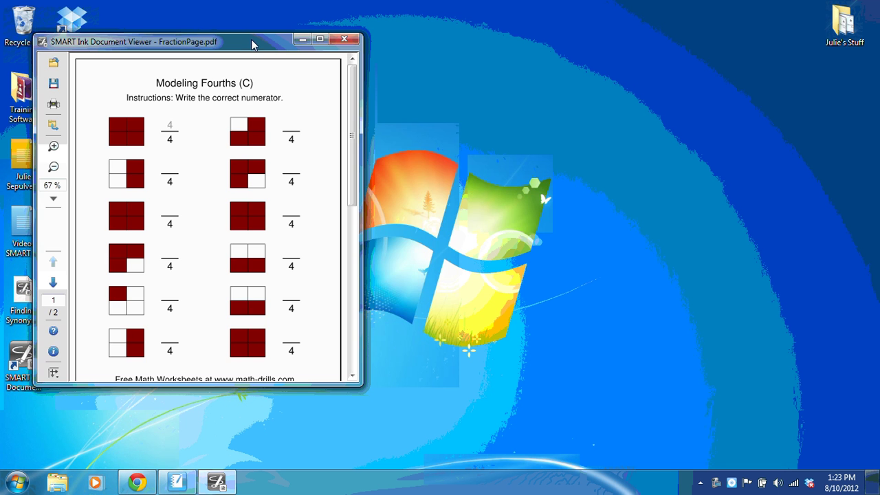
Step: Centre the FractionPage.pdf viewer window, then bring Notebook back to its 'Thank you for joining us!' page
mouse_move(250, 39)
mouse_down()
mouse_move(339, 95)
mouse_move(525, 51)
mouse_up()
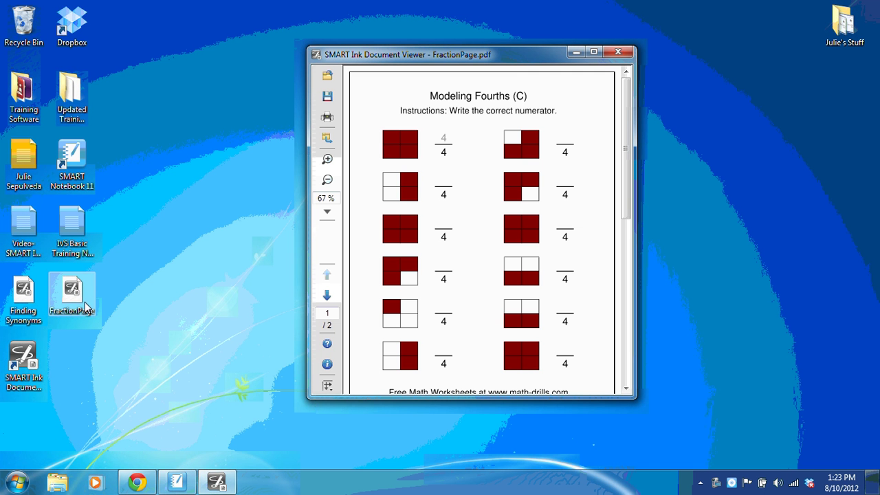
click(184, 485)
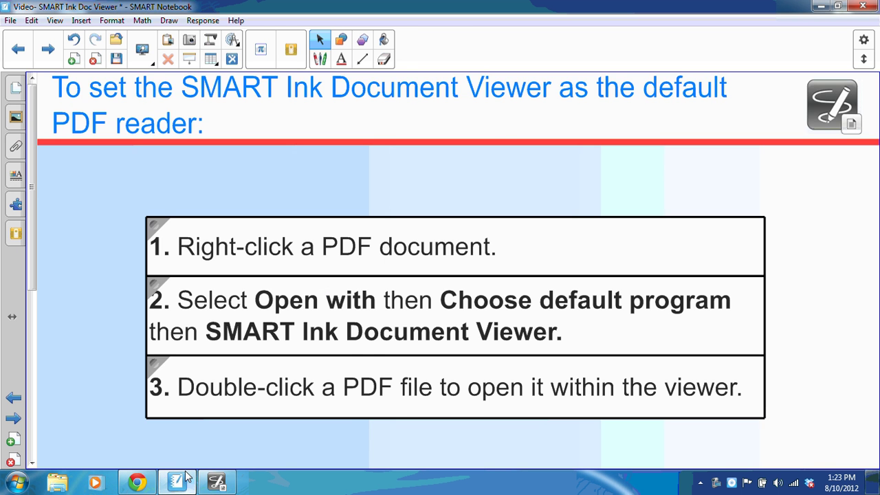
key(Page_Down)
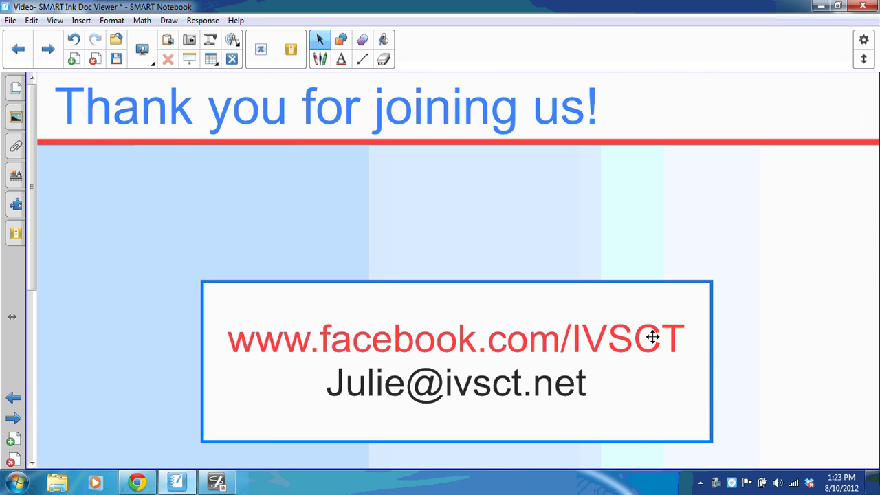